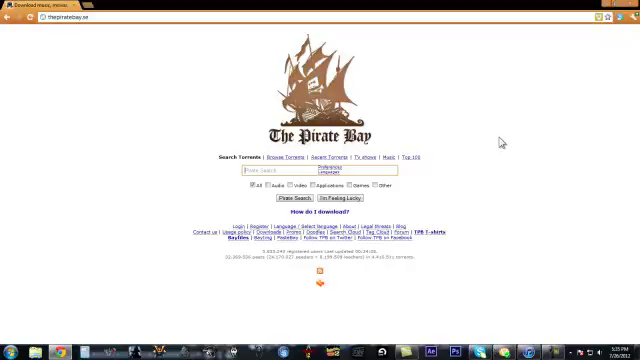
text(Calibre)
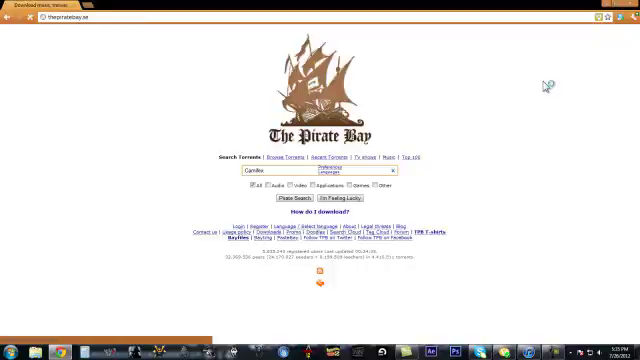
Run the Pirate Search for 'Carnifex'.
key(Return)
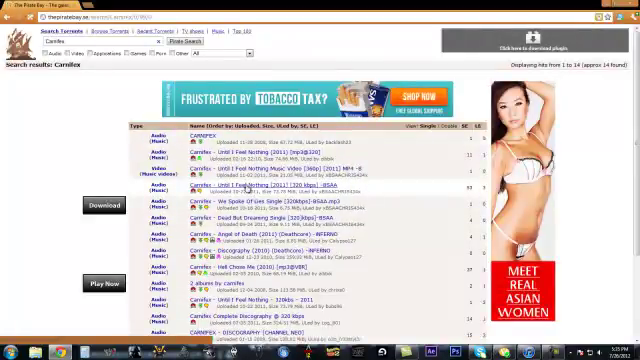
click(254, 185)
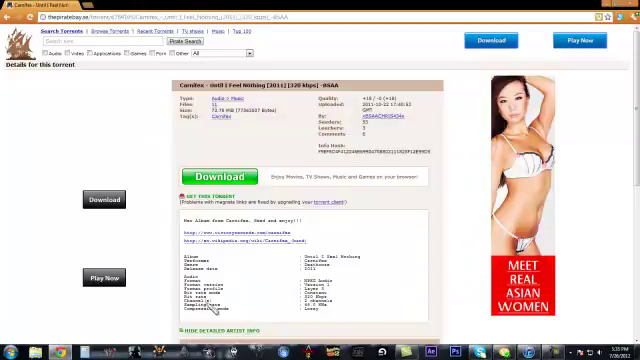
scroll(260, 290, down, 3)
scroll(260, 200, up, 3)
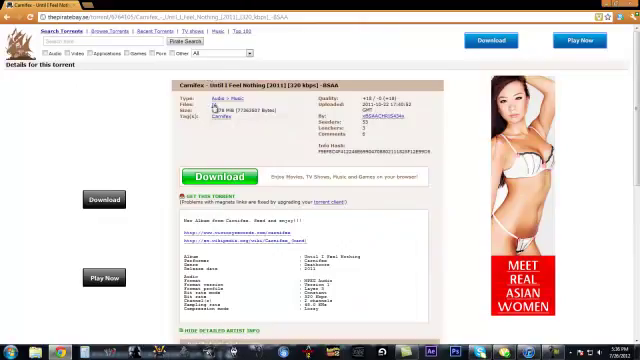
scroll(275, 150, down, 8)
scroll(316, 218, up, 2)
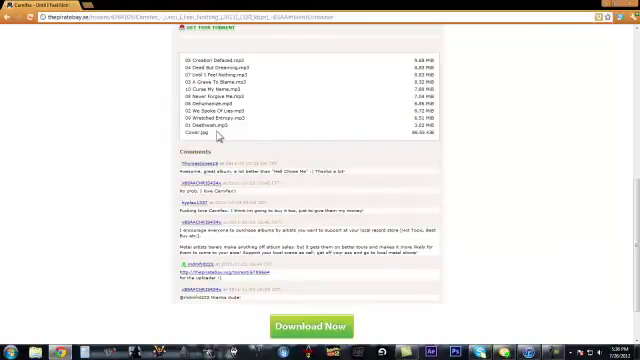
click(8, 17)
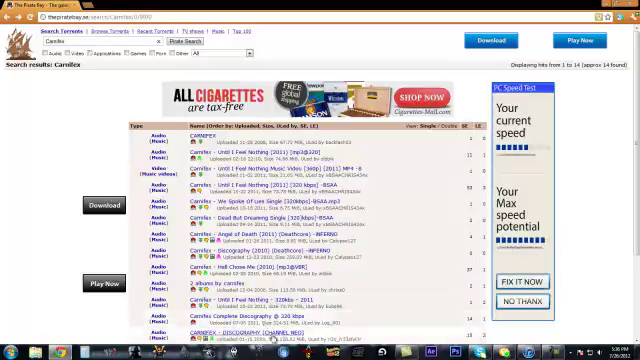
Open the CARNIFEX album torrent and confirm adding it to µTorrent's downloads.
click(210, 136)
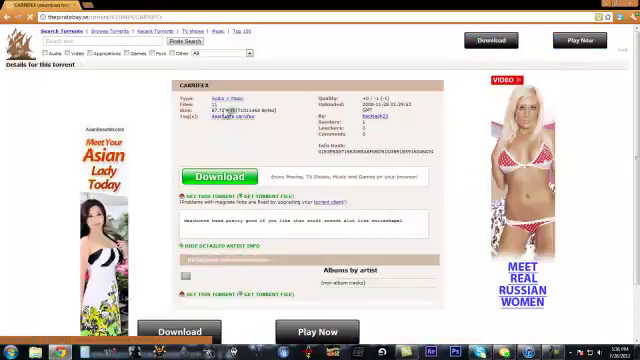
scroll(218, 108, down, 3)
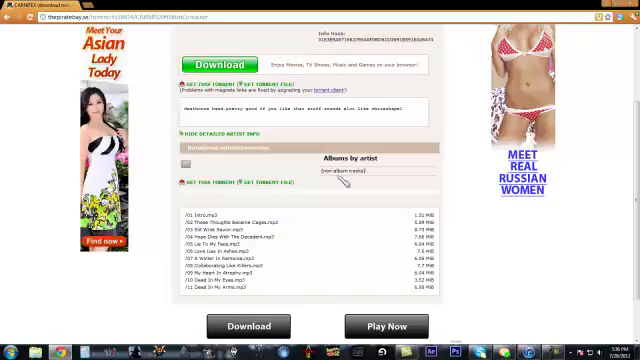
click(212, 86)
click(360, 116)
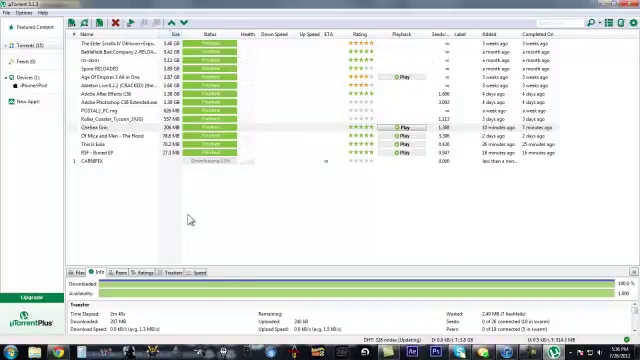
Close the browser page to get back to µTorrent's CARNIFEX download.
click(248, 161)
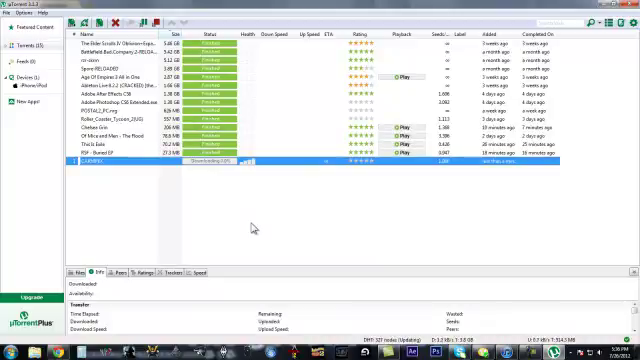
key(alt+Tab)
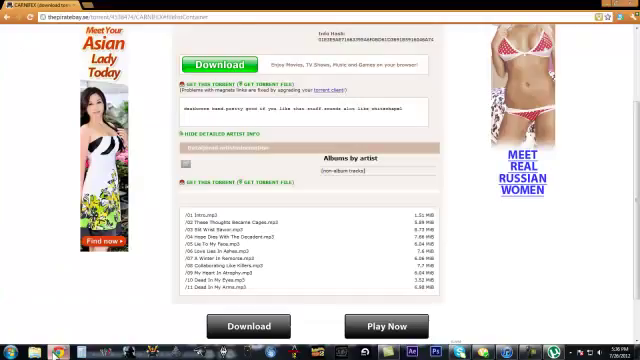
scroll(139, 156, up, 5)
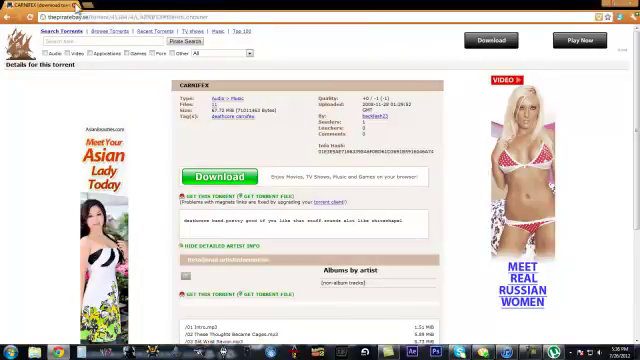
click(74, 6)
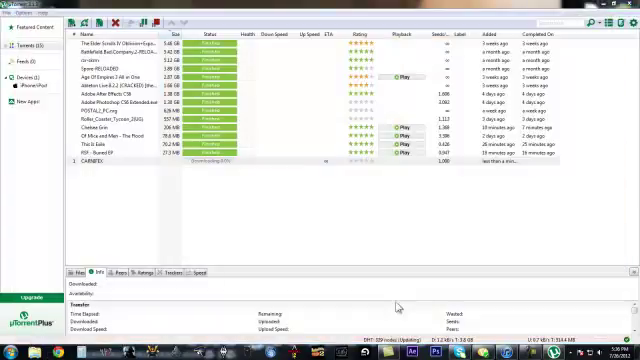
Force-start the stalled CARNIFEX torrent, then delete it from the list.
click(229, 162)
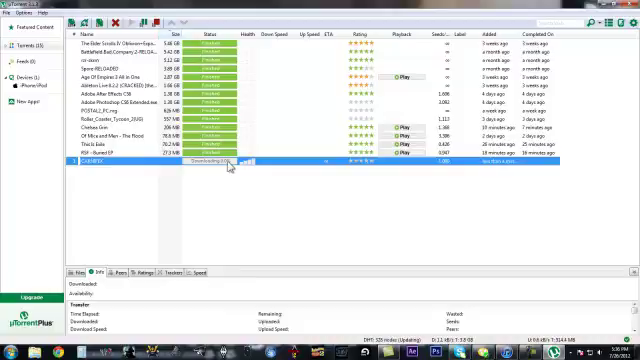
right_click(229, 163)
click(285, 221)
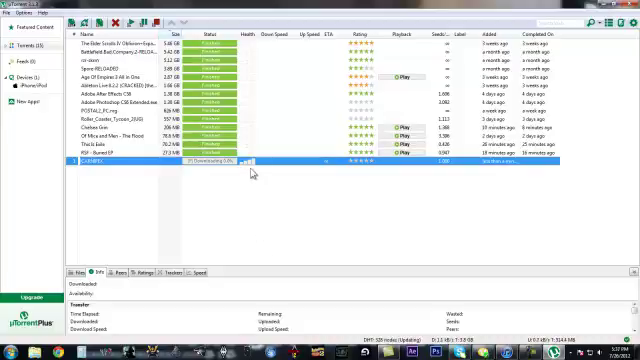
key(Delete)
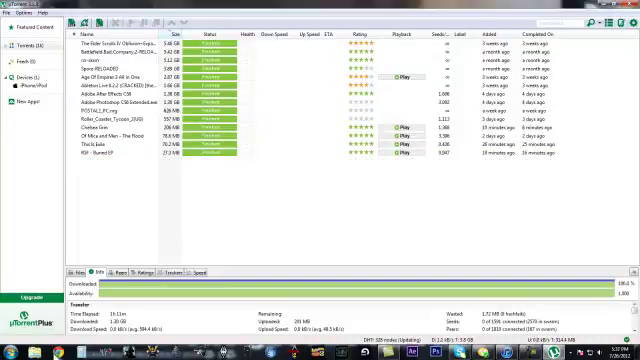
Reopen the Carnifex results from browser history and add Dead In My Arms to µTorrent.
click(58, 351)
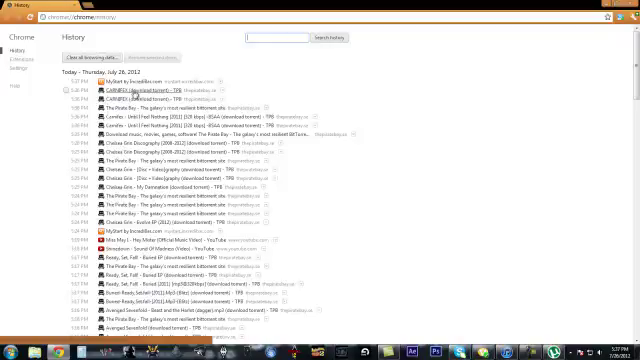
click(145, 108)
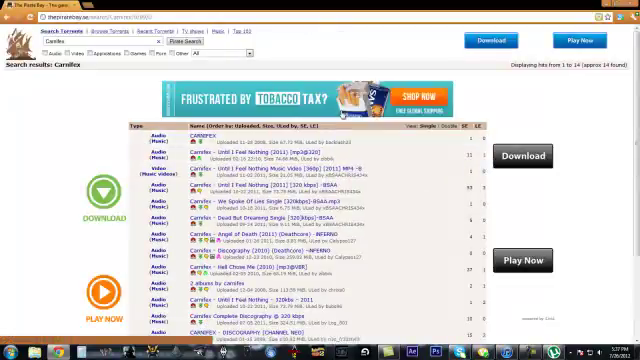
scroll(345, 120, down, 3)
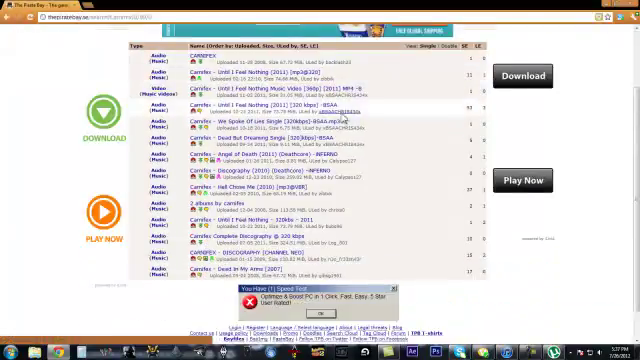
click(272, 270)
scroll(275, 270, down, 3)
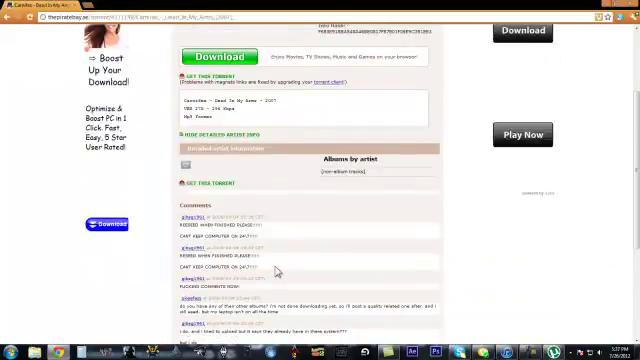
scroll(200, 60, up, 3)
scroll(210, 66, down, 6)
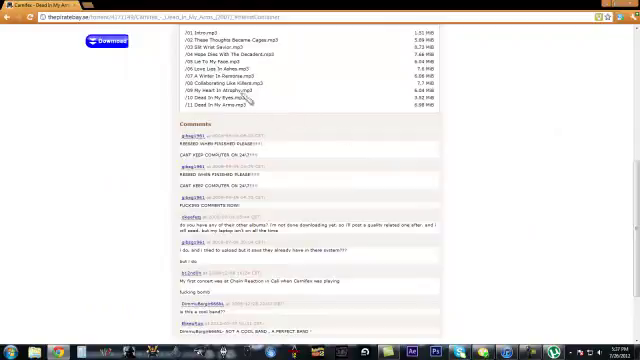
scroll(275, 40, up, 4)
scroll(245, 125, up, 3)
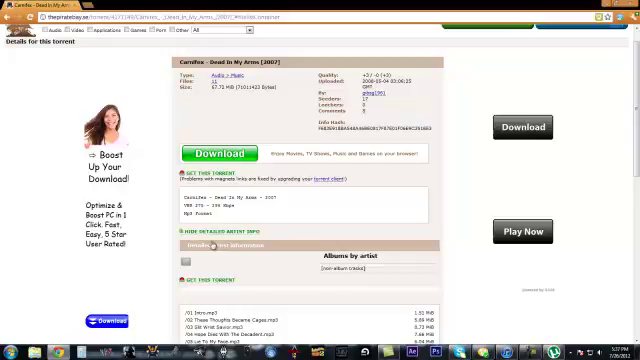
click(204, 172)
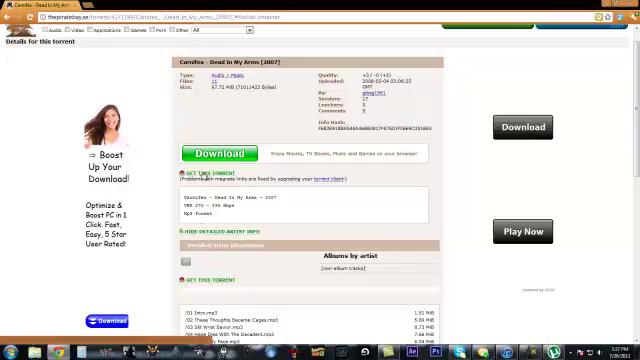
click(356, 113)
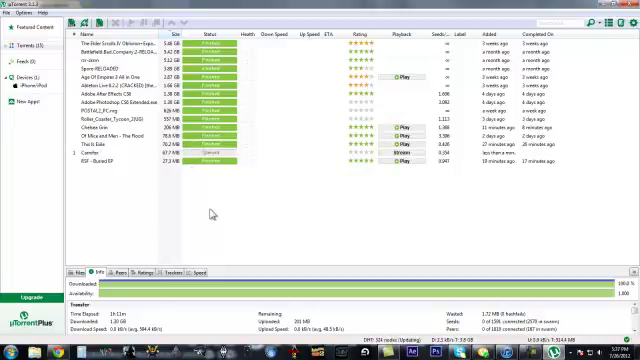
Inspect the Carnifex torrent's context menu while it downloads to 100%.
click(224, 153)
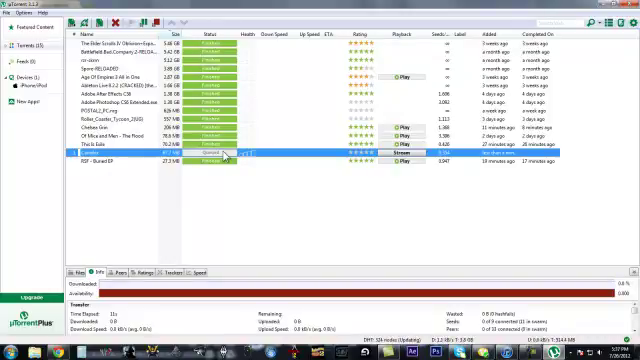
right_click(224, 153)
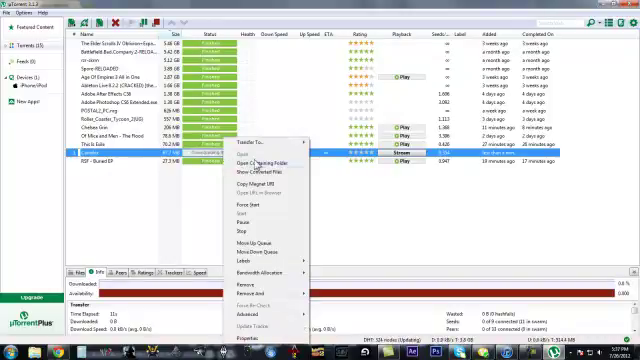
click(345, 212)
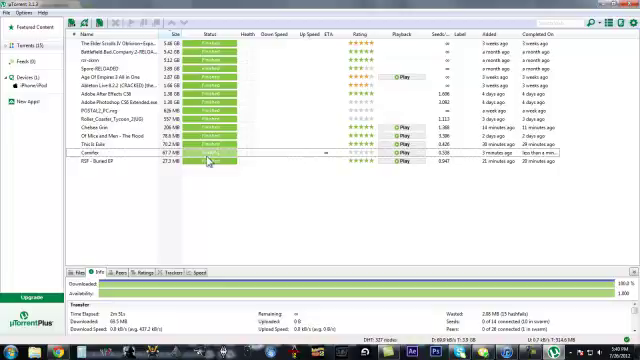
Open the Carnifex torrent's download folder, then close it again.
click(205, 153)
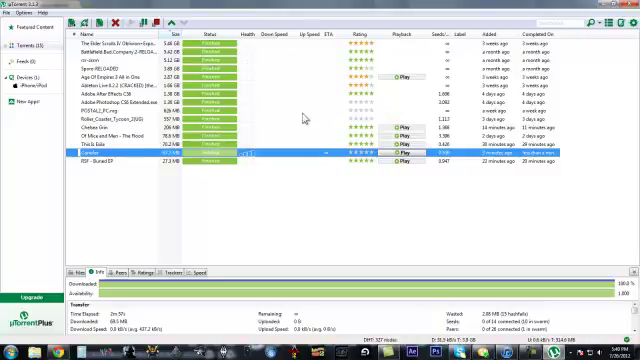
click(234, 192)
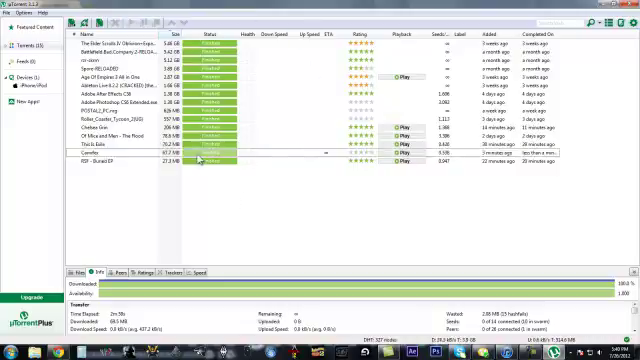
double_click(128, 153)
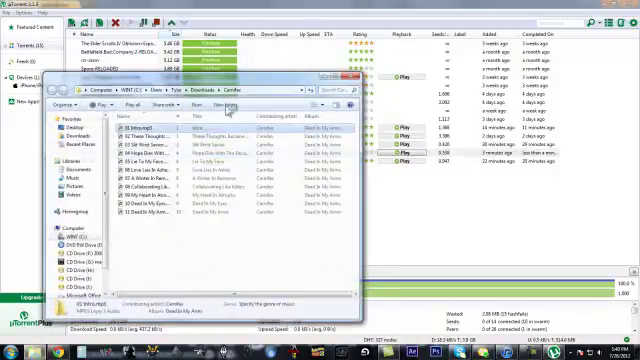
click(240, 250)
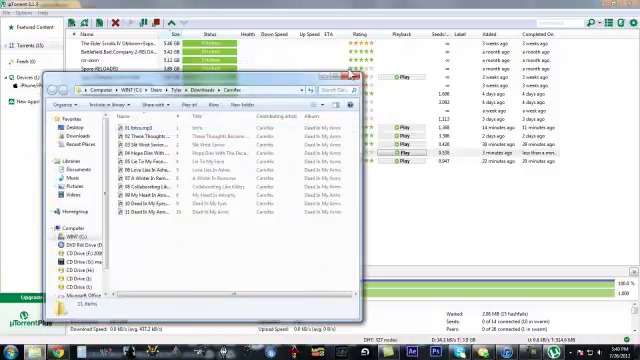
click(355, 77)
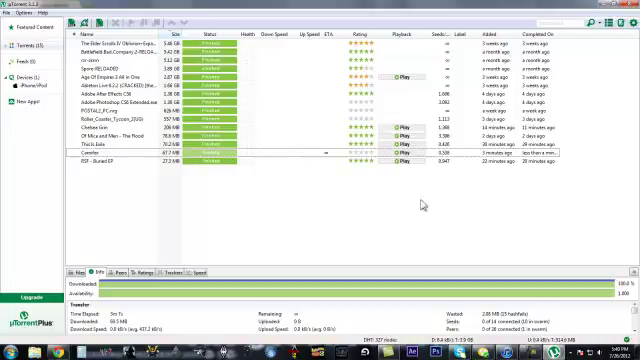
Reopen the Carnifex folder showing the 11 Dead In My Arms MP3s.
click(210, 153)
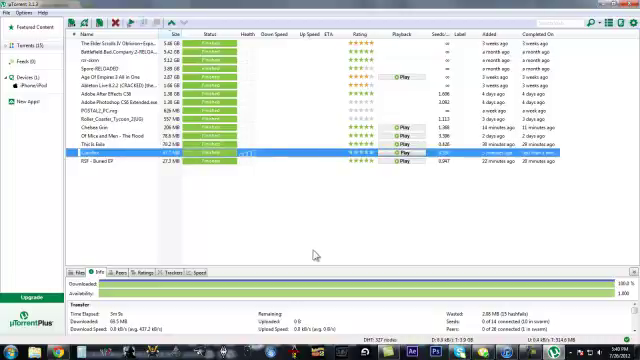
click(274, 226)
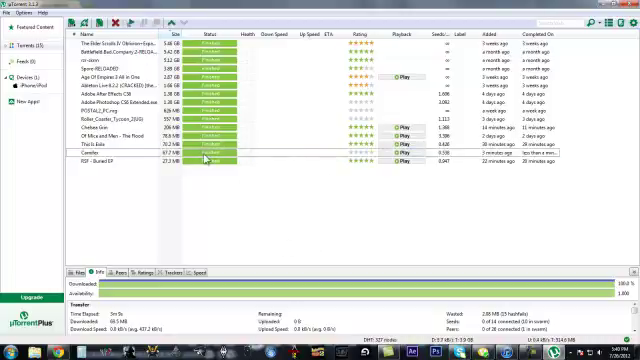
double_click(212, 147)
click(202, 261)
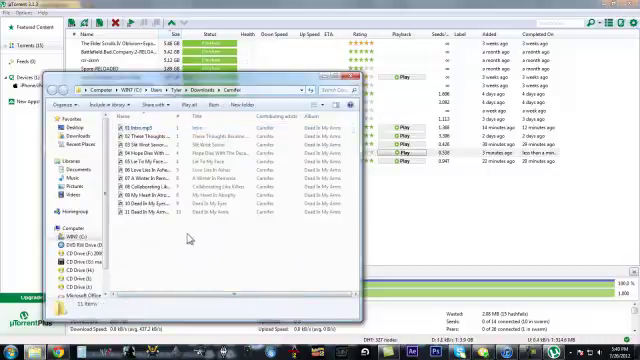
Snap Explorer right and iTunes left, then drag all eleven Carnifex MP3s into iTunes.
click(614, 6)
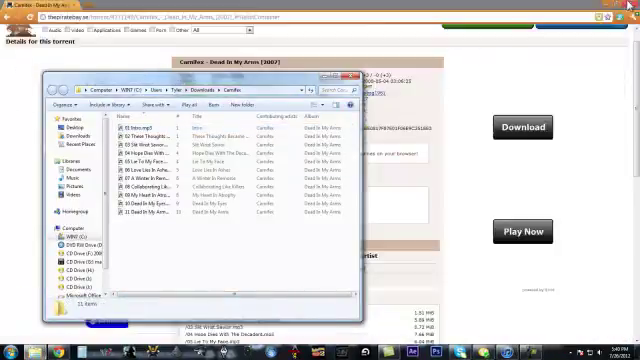
click(628, 4)
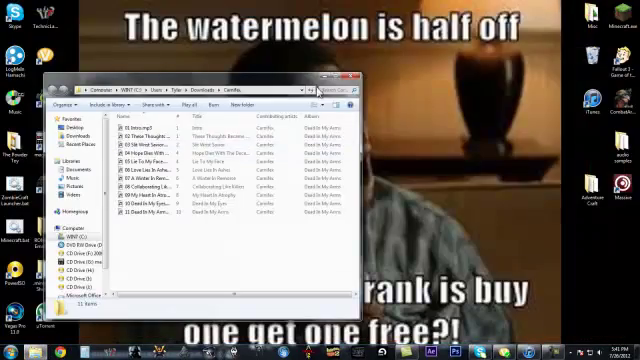
drag(310, 90, 636, 150)
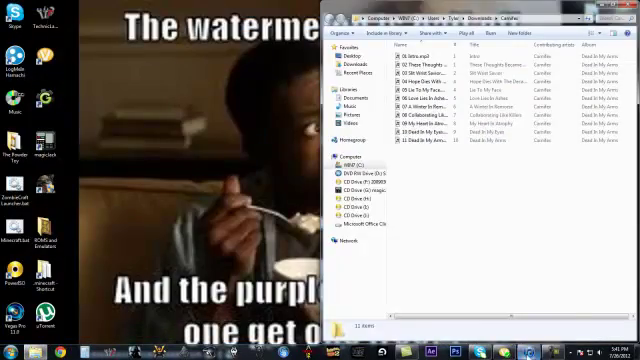
click(306, 352)
drag(427, 6, 4, 120)
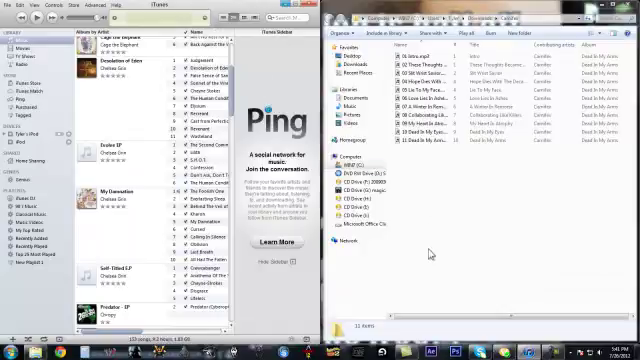
drag(425, 225, 421, 62)
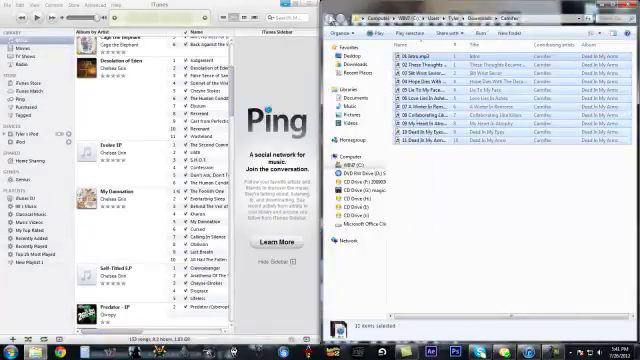
drag(495, 120, 180, 140)
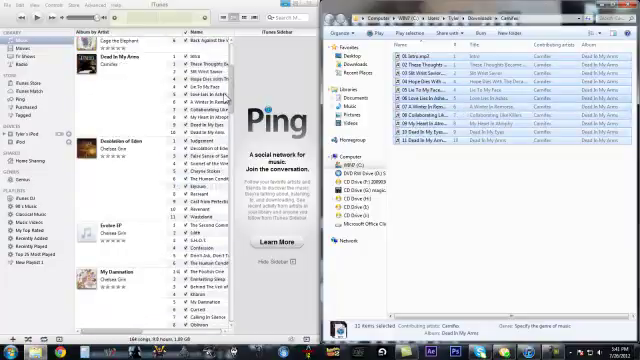
scroll(236, 82, up, 5)
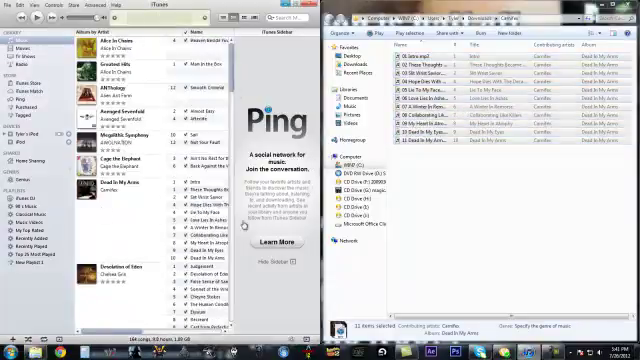
Close the Carnifex folder, maximize iTunes, and check the My Heart Is Atrophy track.
key(alt+F4)
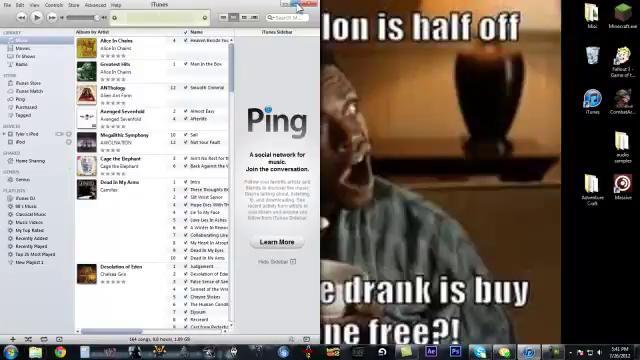
key(super+Up)
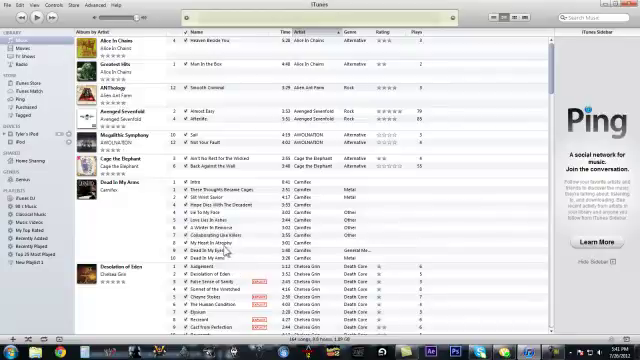
click(228, 243)
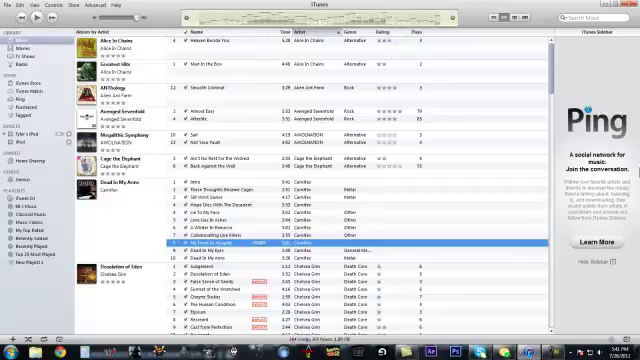
click(132, 207)
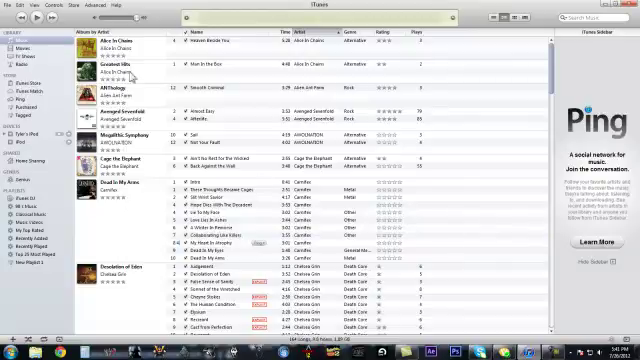
scroll(149, 183, down, 5)
scroll(149, 183, down, 5)
scroll(149, 183, up, 5)
scroll(149, 185, up, 5)
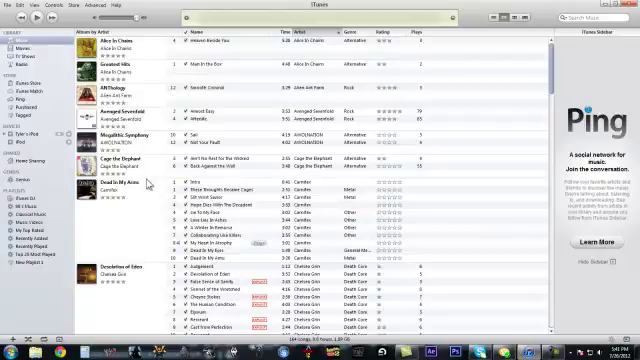
scroll(149, 185, up, 2)
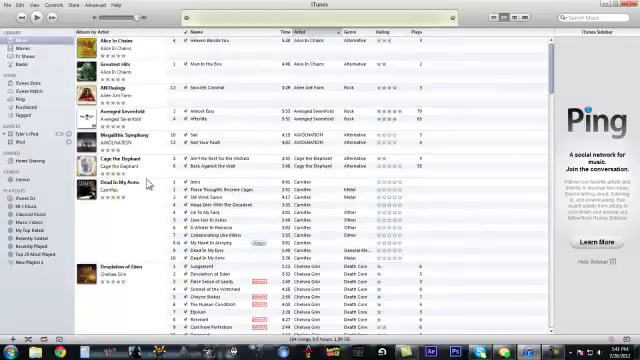